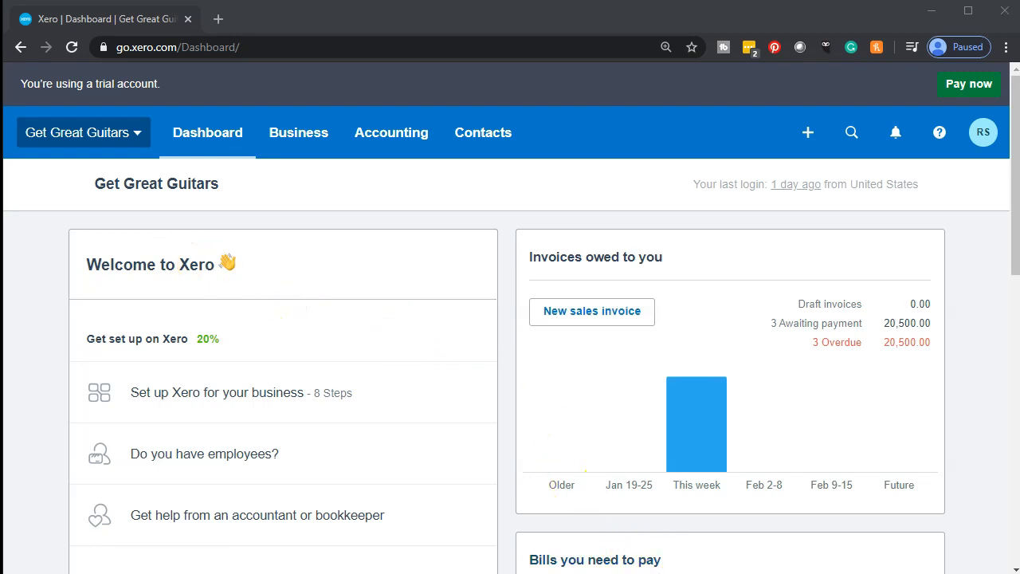
Switch to QuickBooks Desktop to view the Purchase Orders item in the home page's vendor workflow, and minimize the program again.
left_click(741, 572)
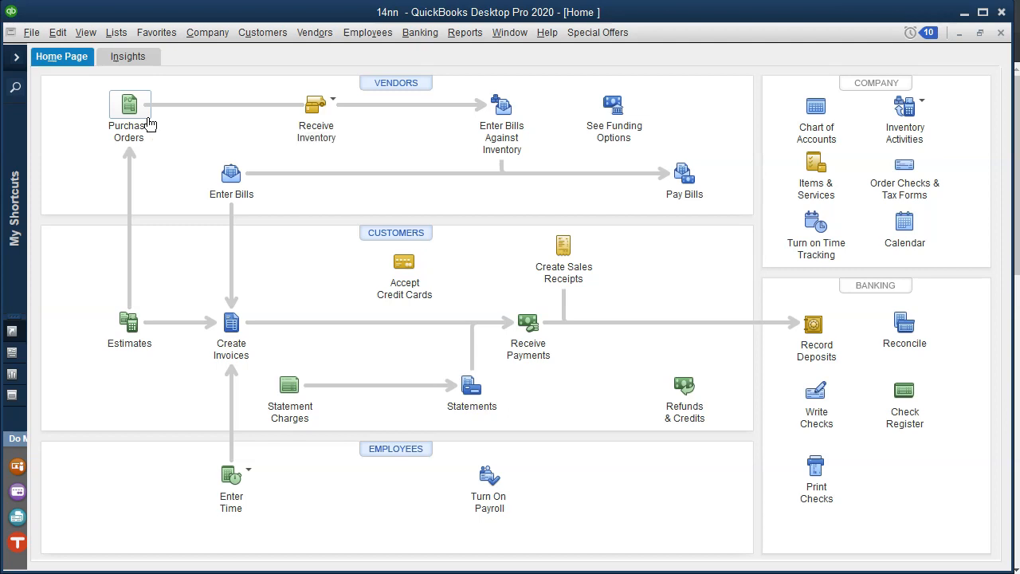
left_click(148, 142)
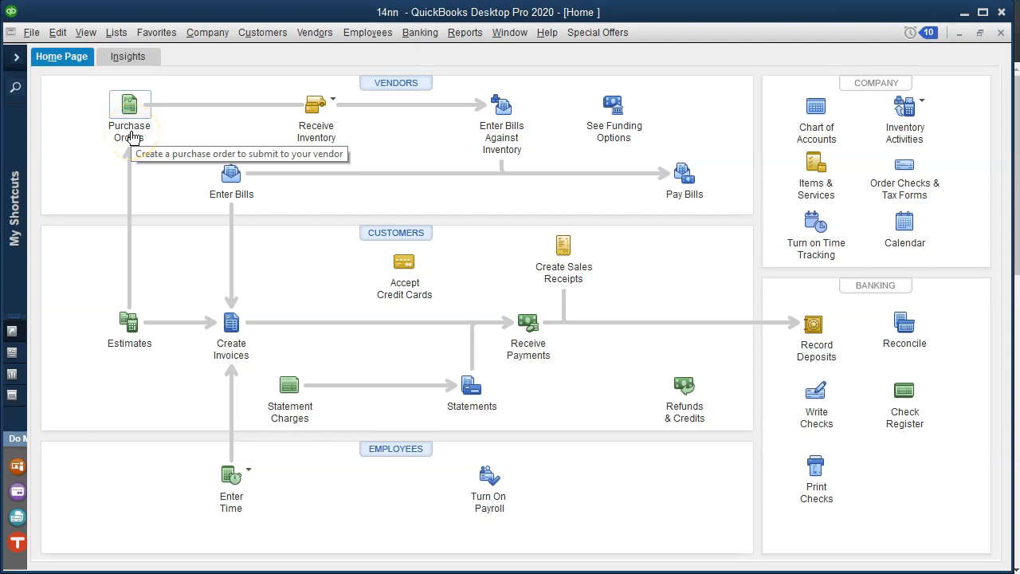
left_click(963, 13)
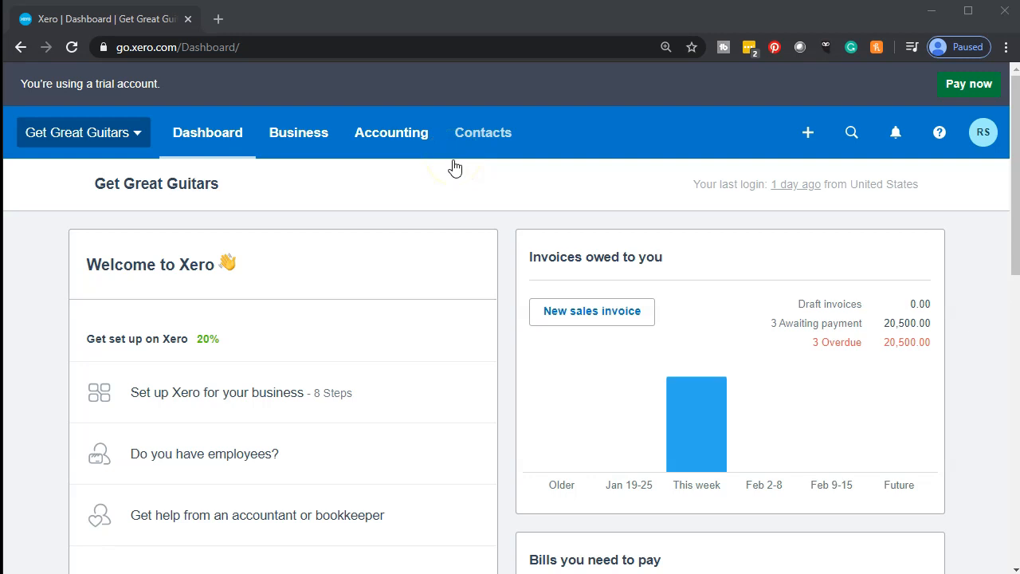
Create a new purchase order in Xero with Epiphone as the contact.
left_click(807, 133)
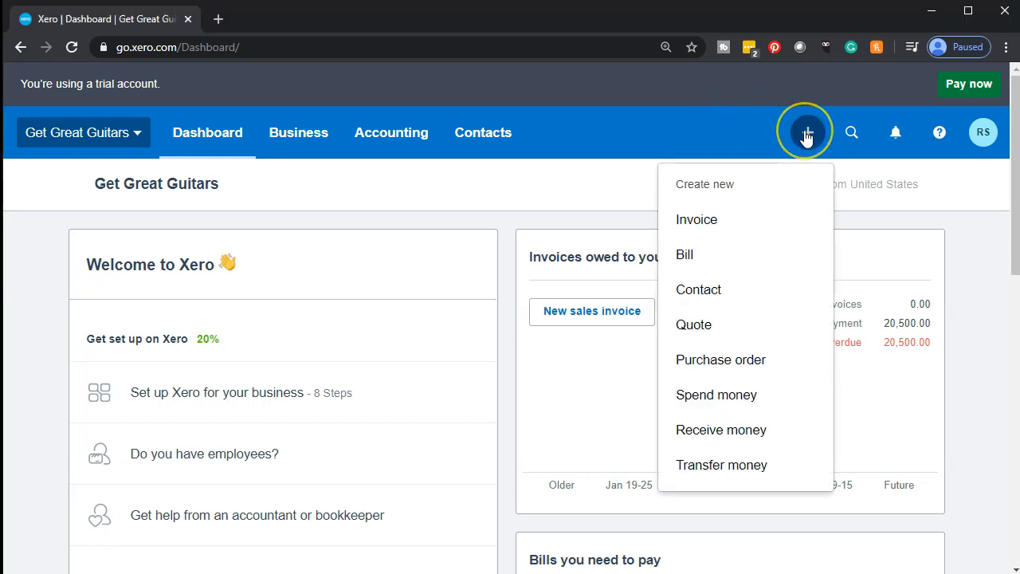
left_click(752, 368)
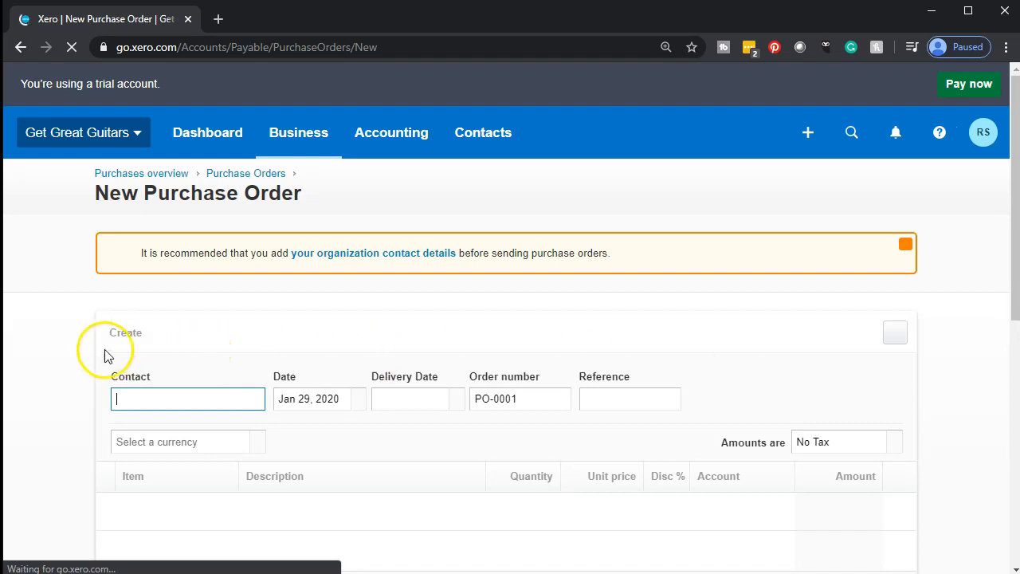
scroll(88, 358, "down", 3)
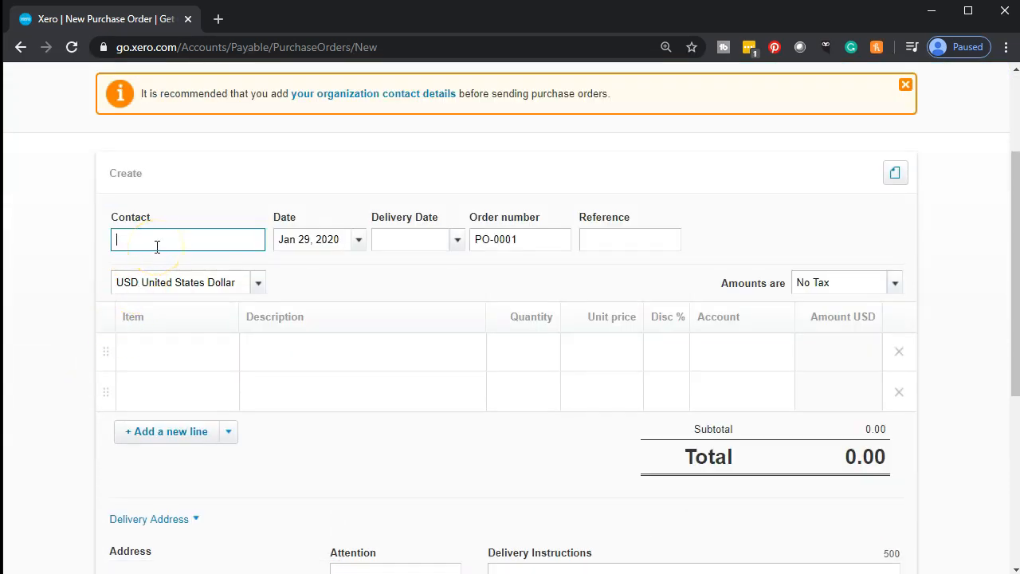
type("Ep")
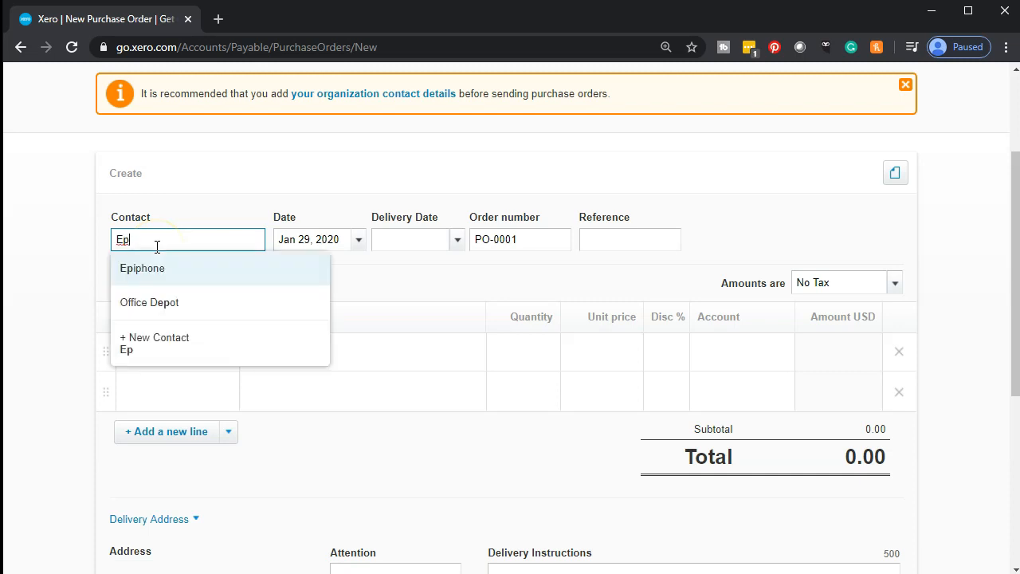
left_click(147, 268)
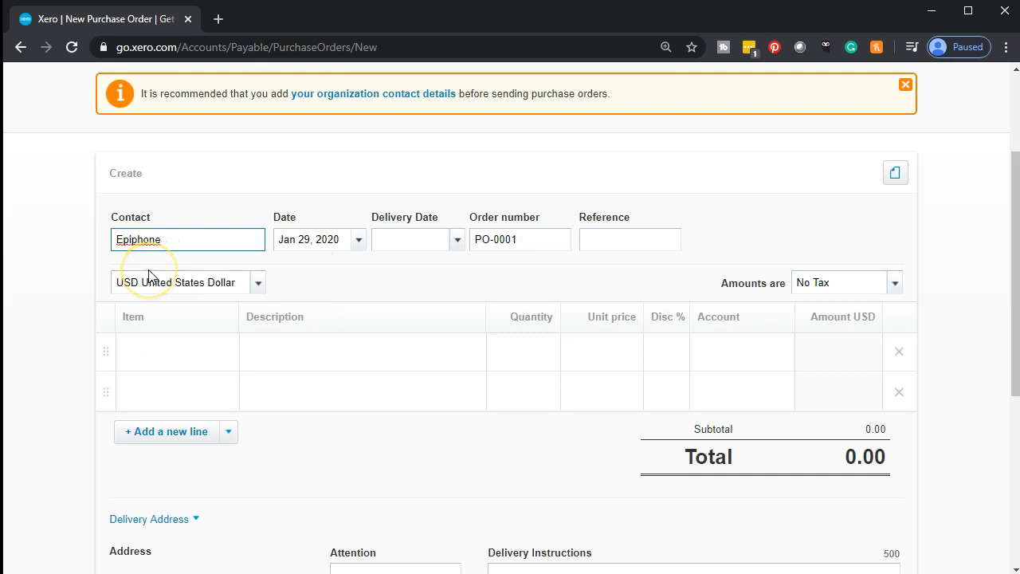
Set the purchase order's date to Jan 12, 2020.
key("Tab")
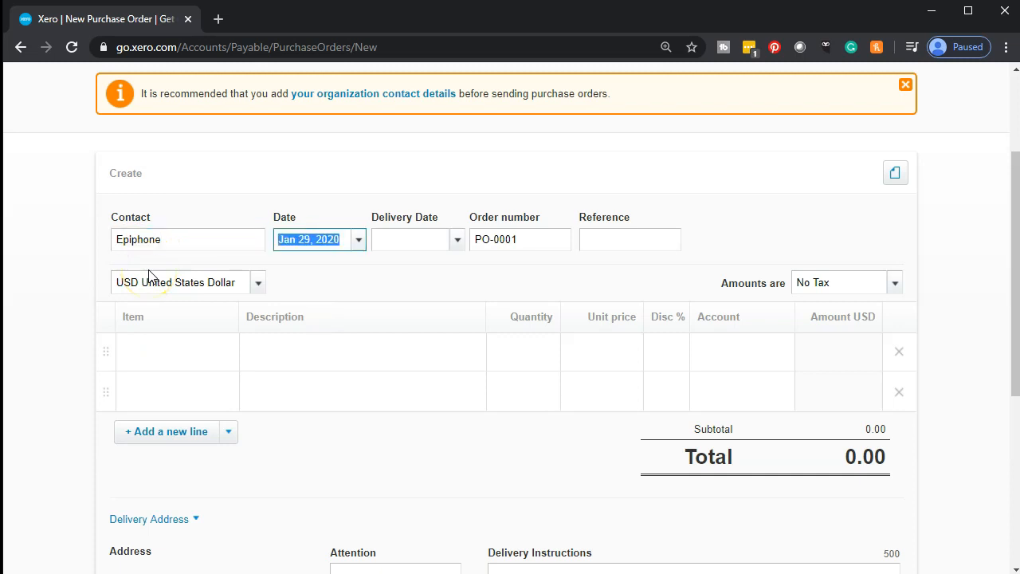
key("BackSpace")
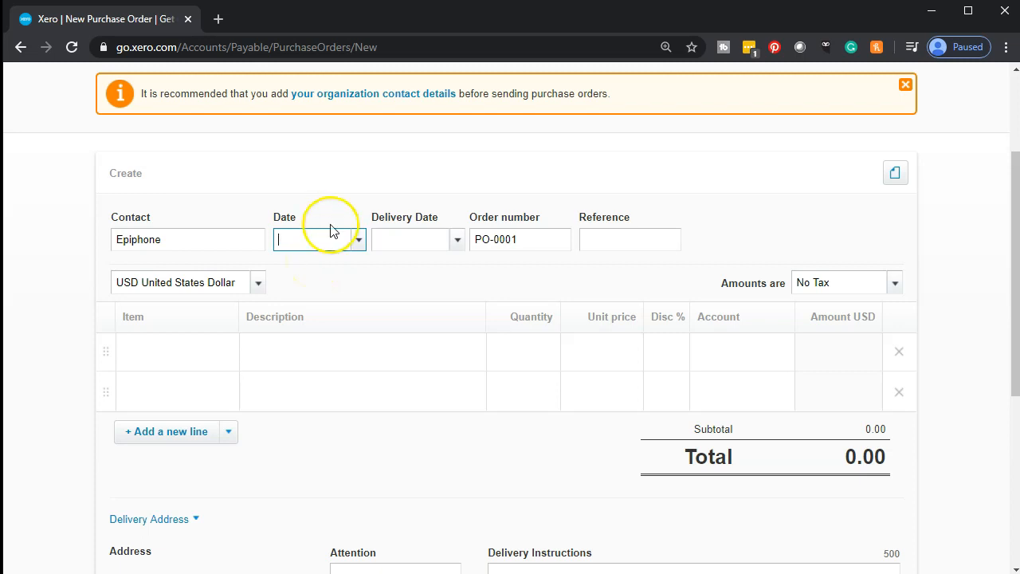
left_click(359, 240)
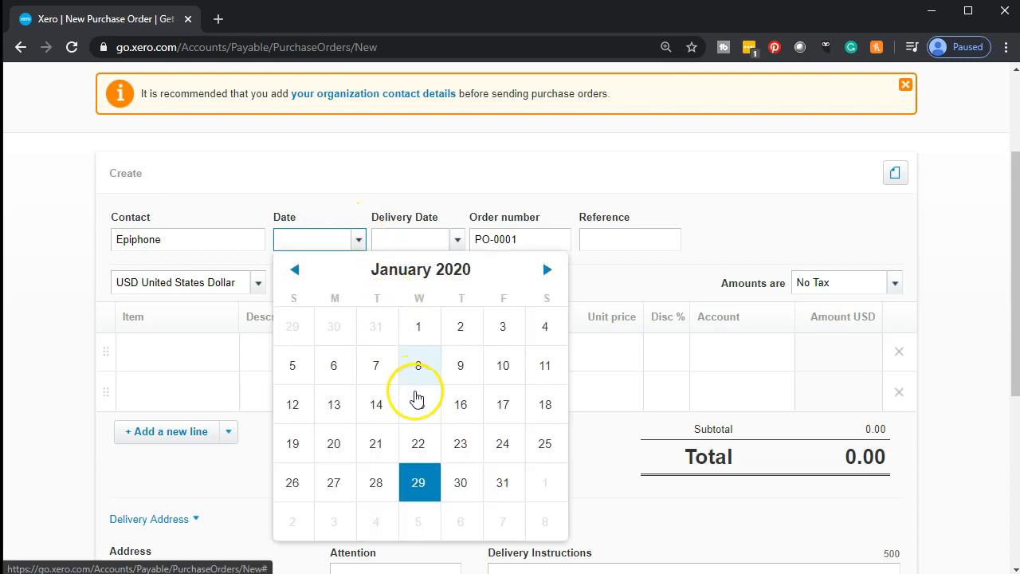
left_click(312, 414)
key("Tab")
key("Tab")
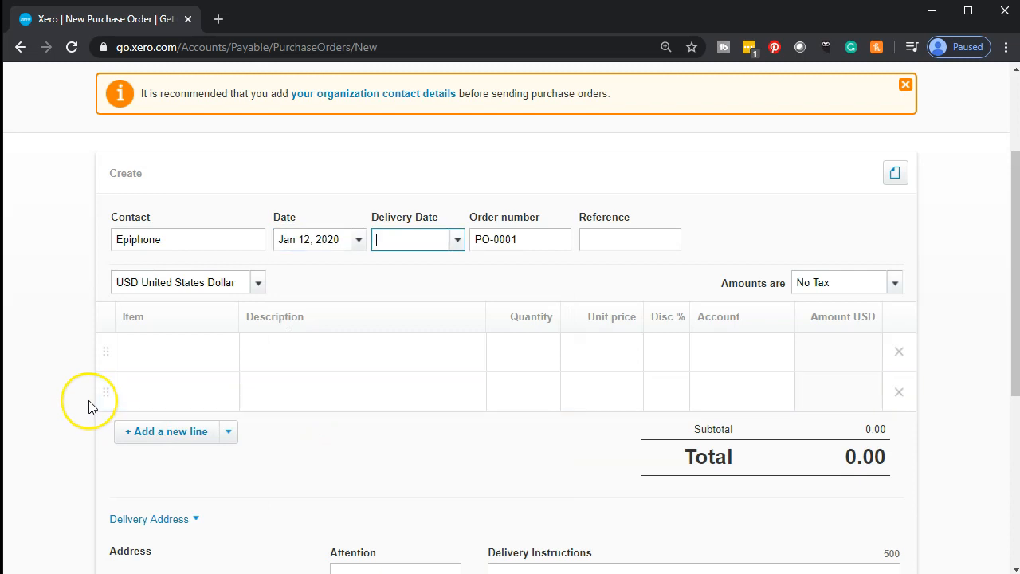
Choose the item ELP: Epiphone Les Paul on the first order line, leaving the delivery date and reference empty.
key("Tab")
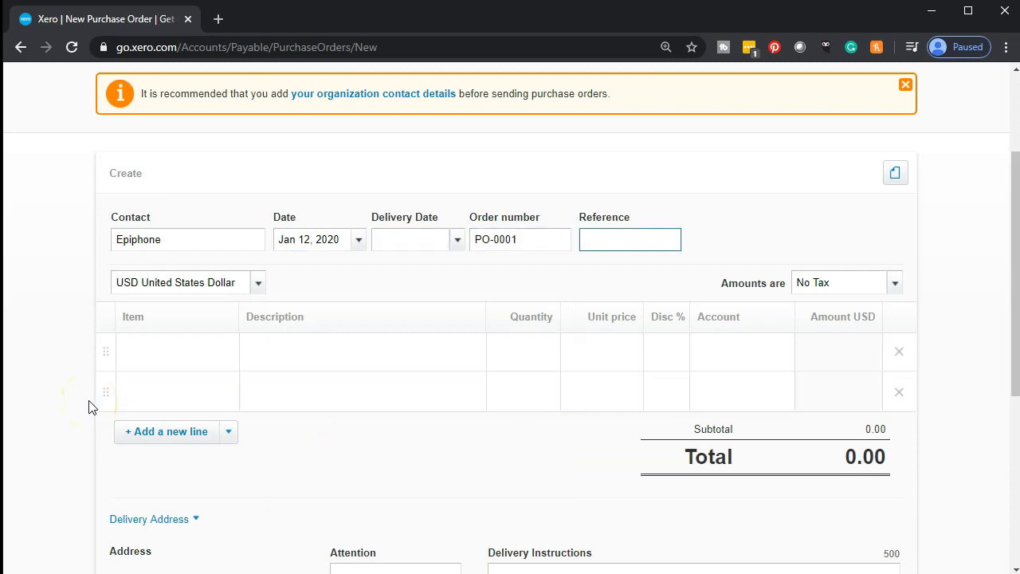
key("Tab")
key("Tab")
key("Tab")
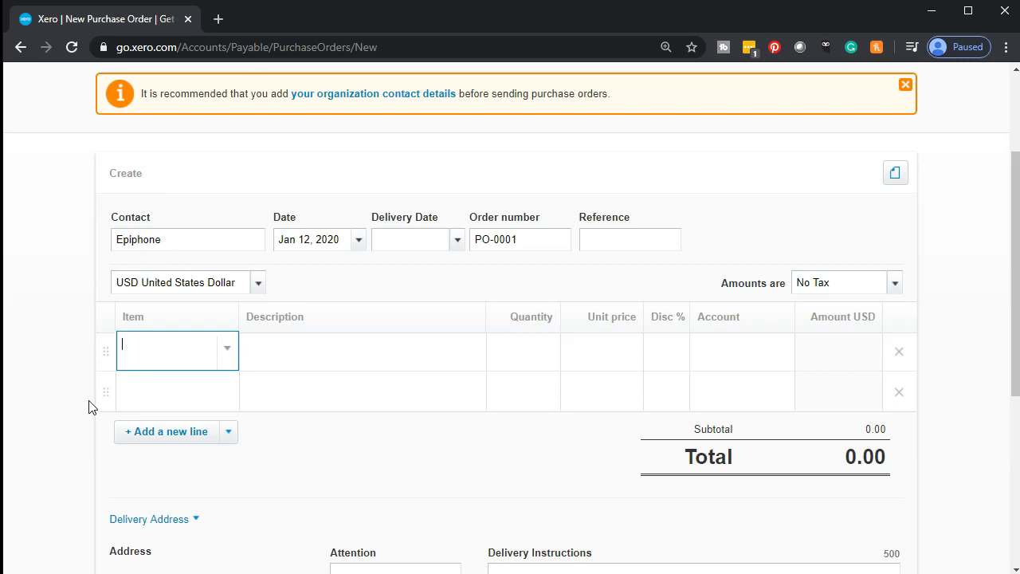
scroll(178, 234, "down", 2)
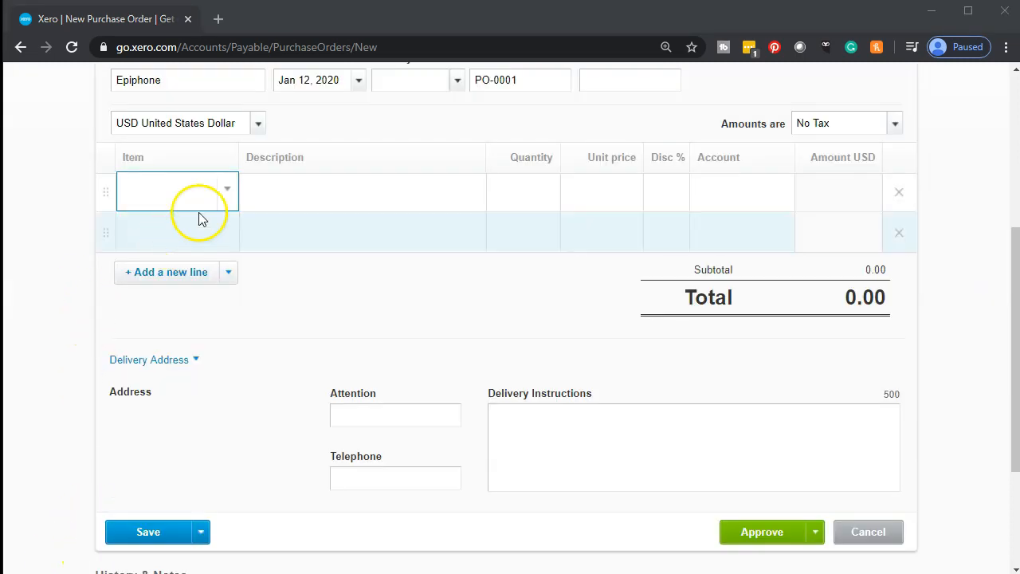
left_click(227, 193)
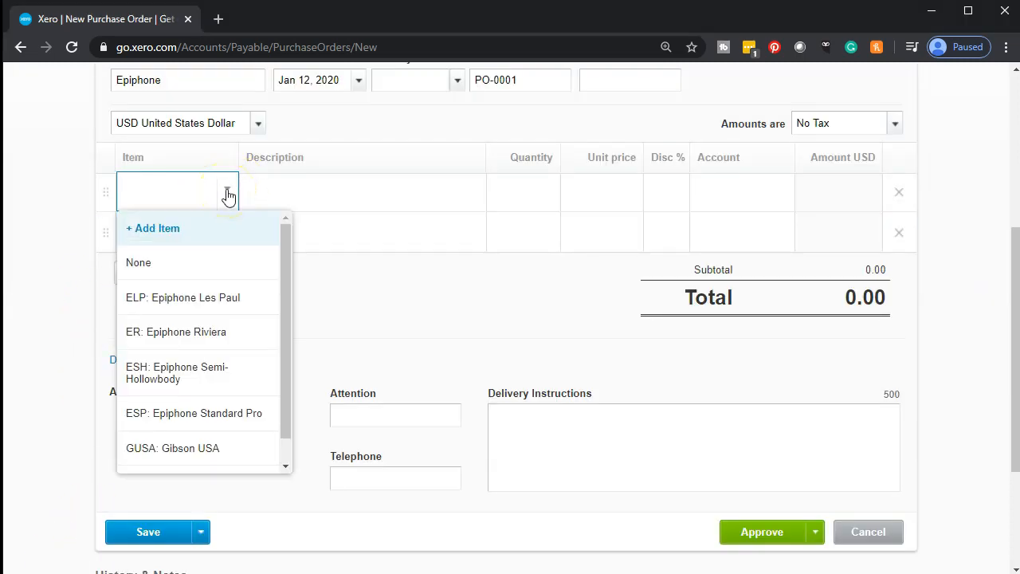
left_click(228, 315)
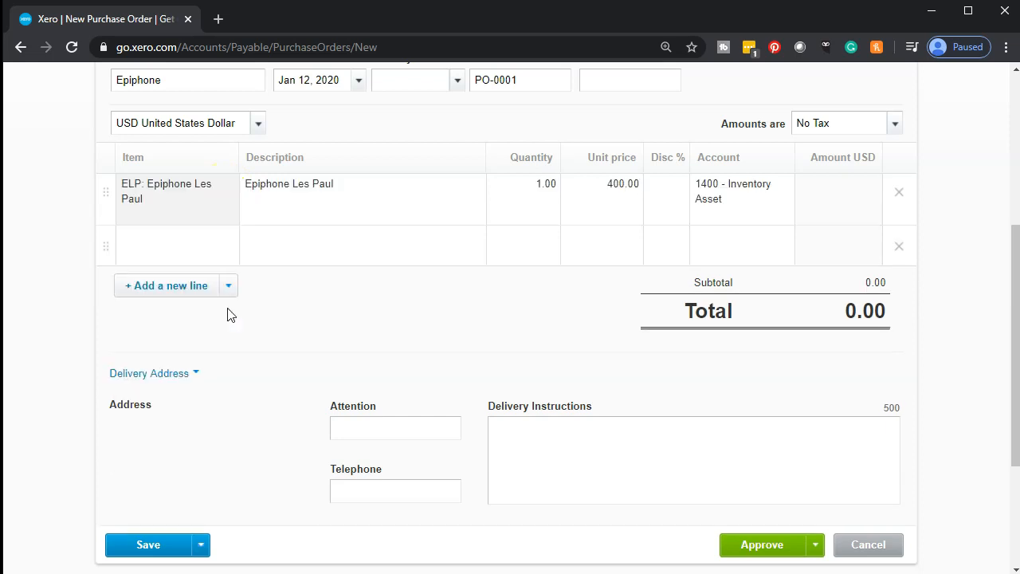
Review the Epiphone Les Paul line's description, quantity, unit price, discount and account, keeping the filled-in values.
key("Tab")
left_click(260, 225)
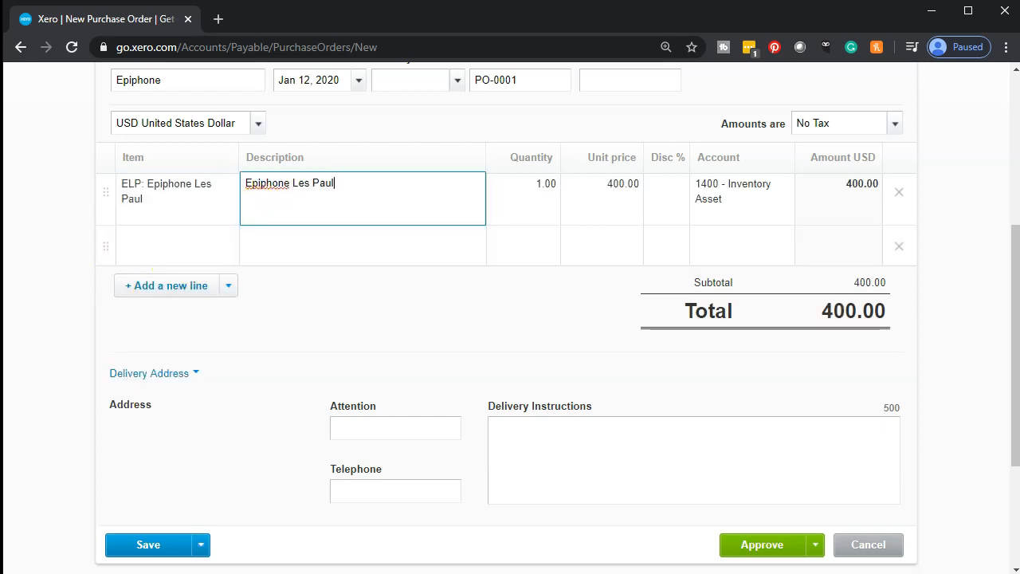
key("Tab")
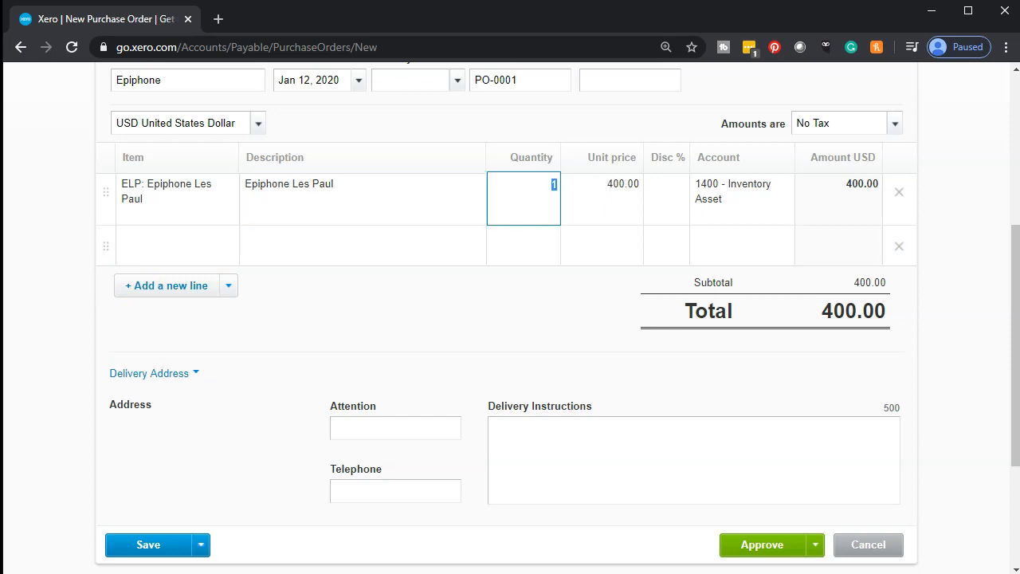
key("Tab")
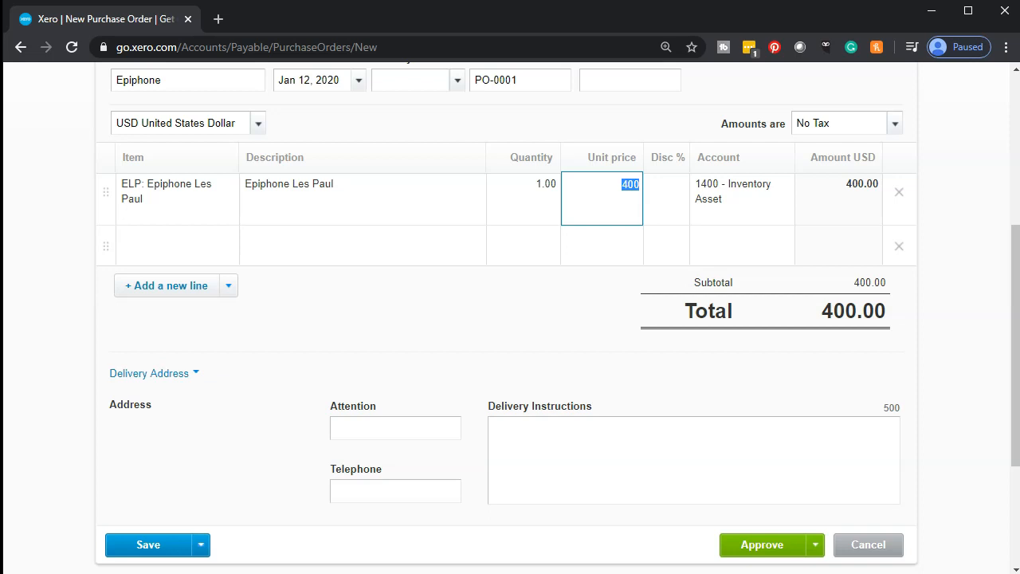
key("Tab")
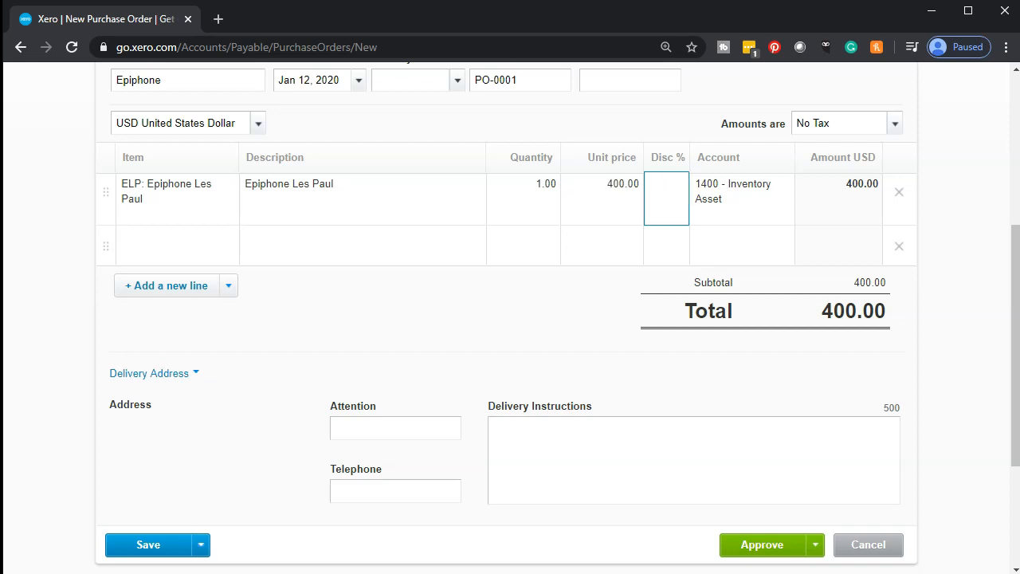
key("Tab")
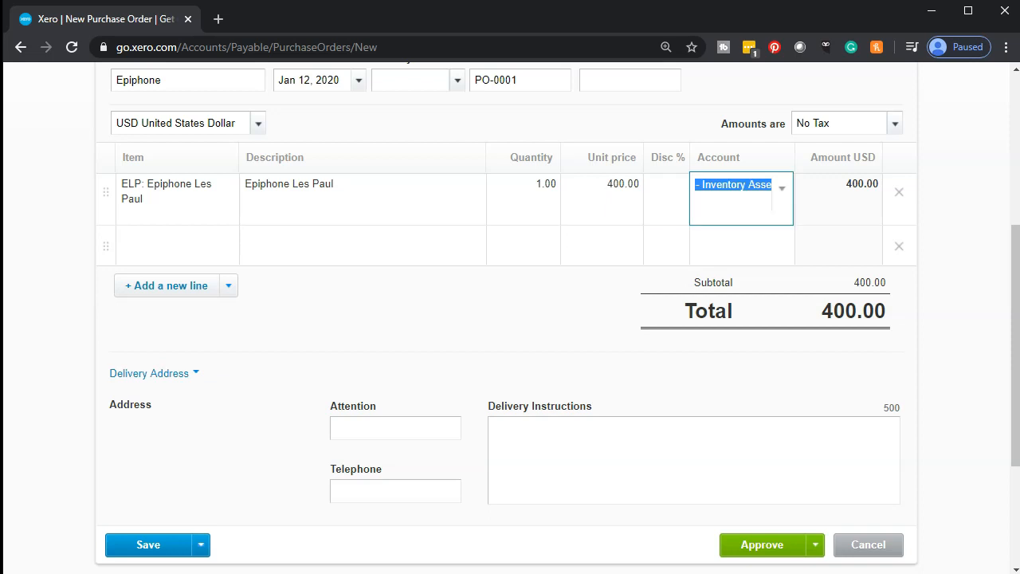
key("Tab")
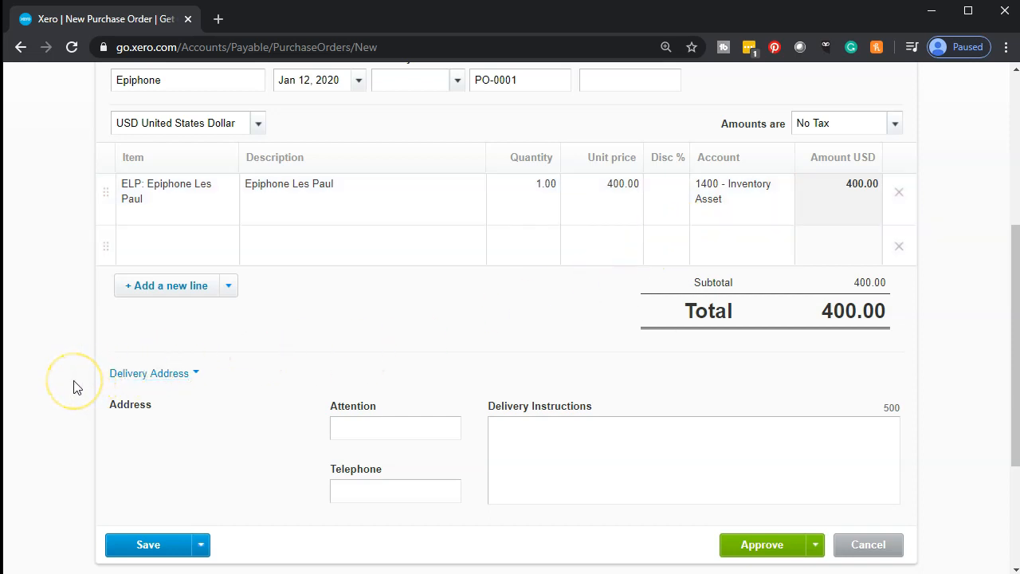
Check the purchase order's header and line details, and approve the order.
scroll(73, 387, "up", 1)
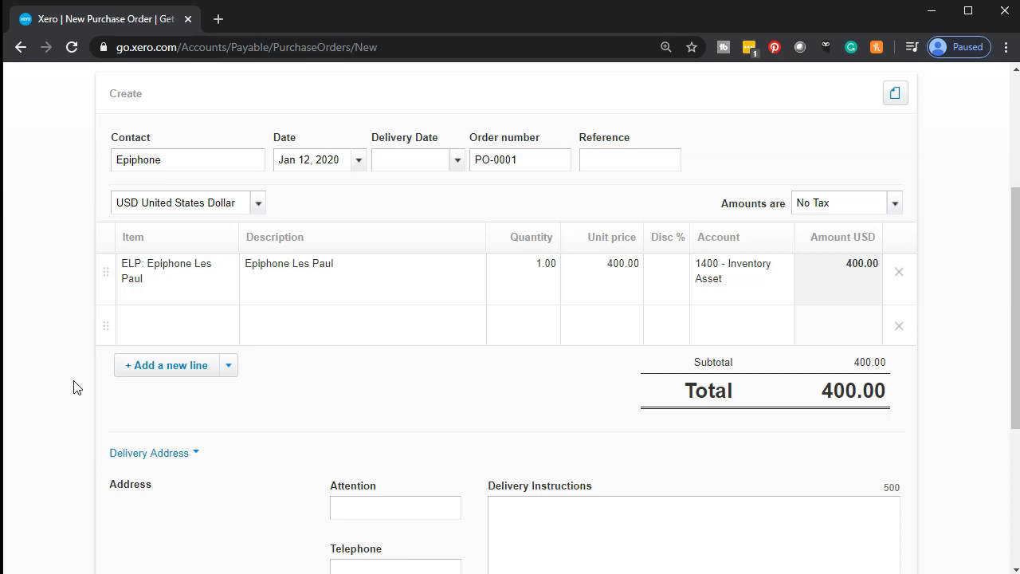
scroll(75, 387, "up", 1)
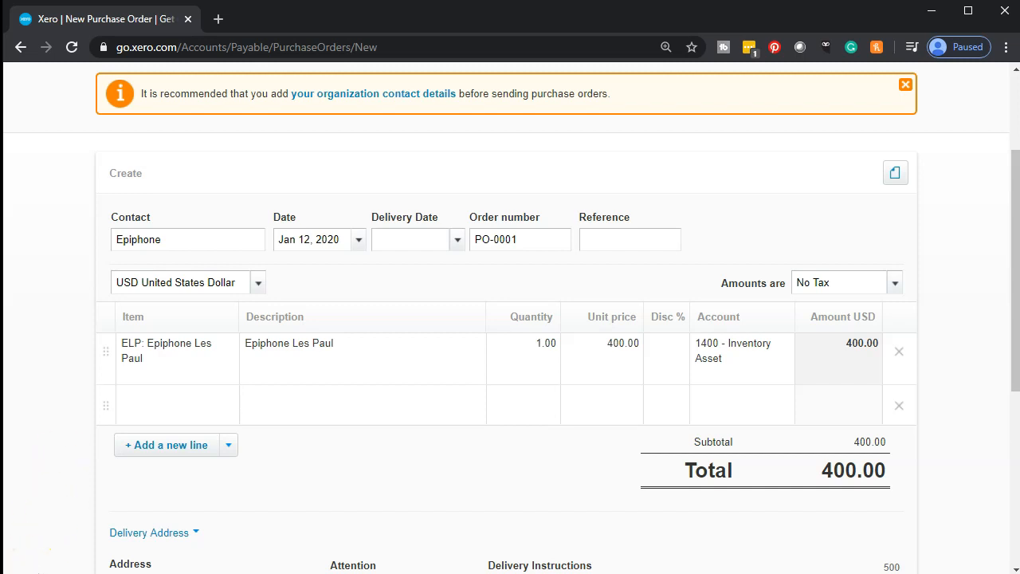
scroll(52, 490, "down", 4)
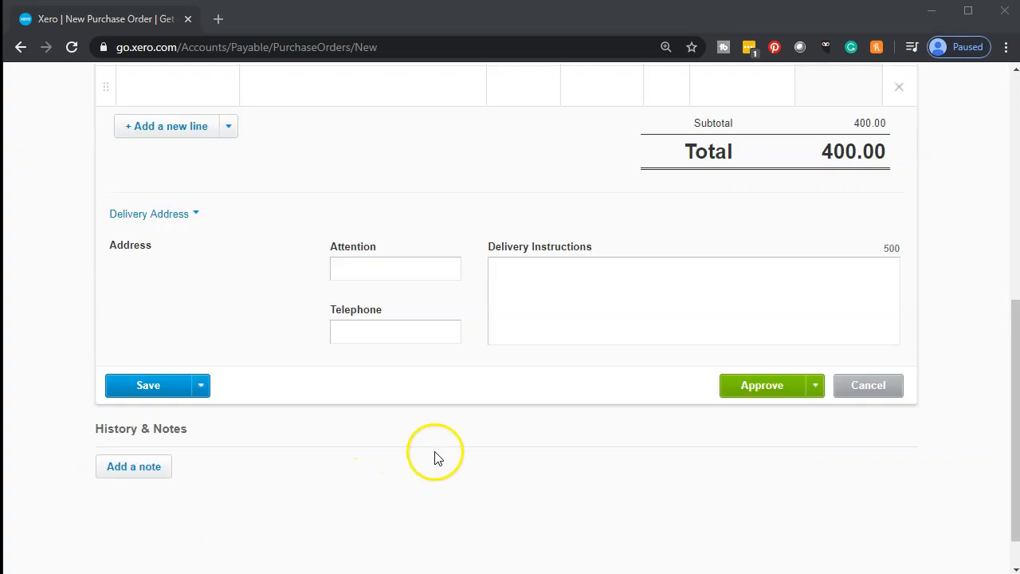
left_click(746, 387)
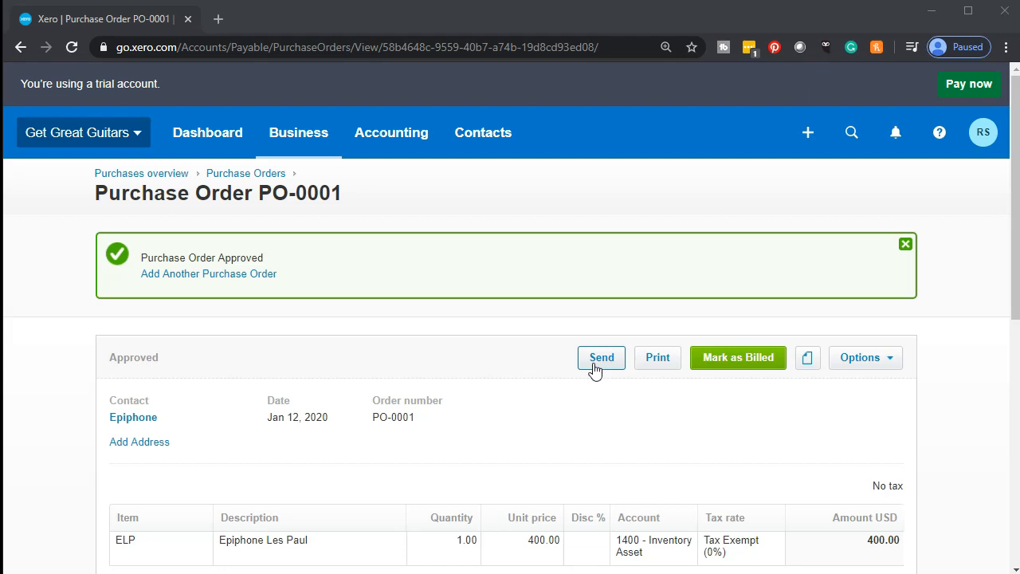
View the email form for sending the approved purchase order and close it without sending.
scroll(593, 369, "down", 2)
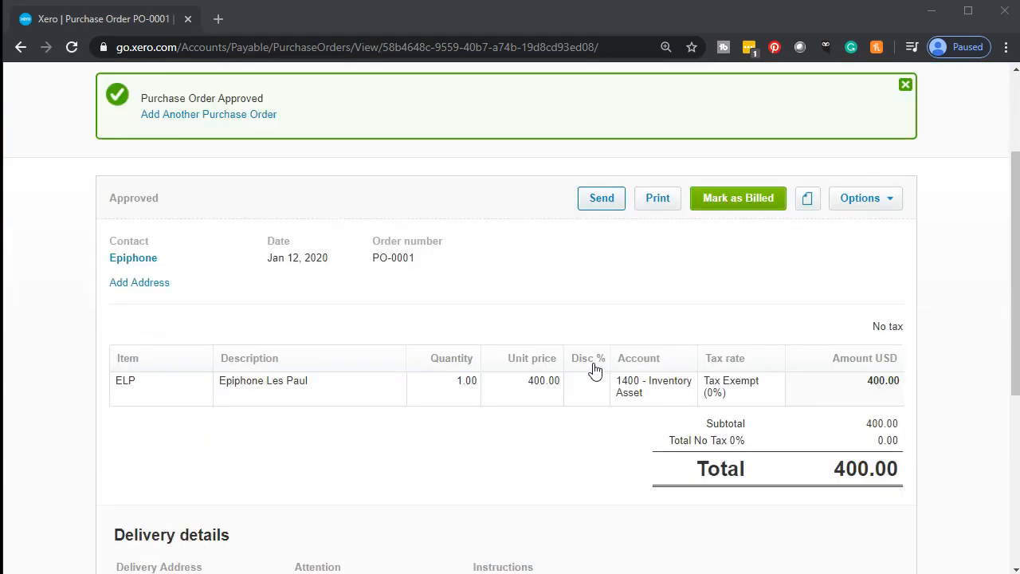
left_click(608, 204)
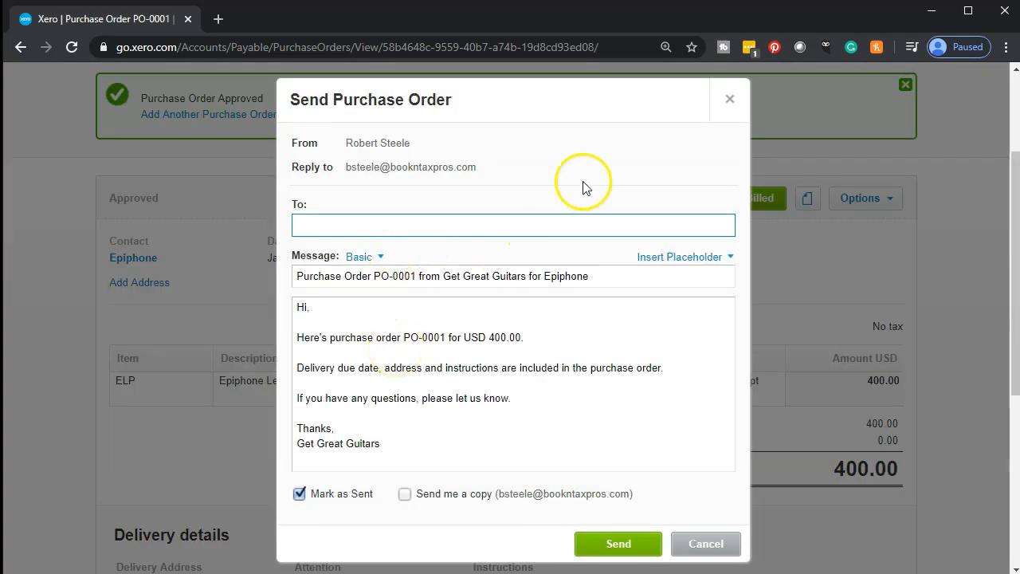
left_click(729, 101)
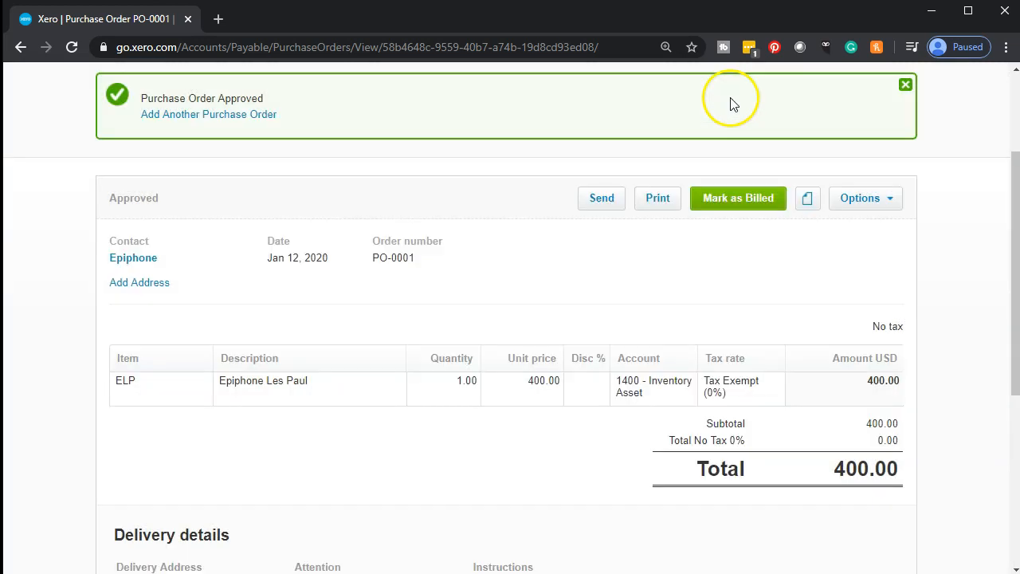
Return to the dashboard and open the purchases overview from the bills that need to be paid.
scroll(66, 356, "up", 2)
left_click(209, 141)
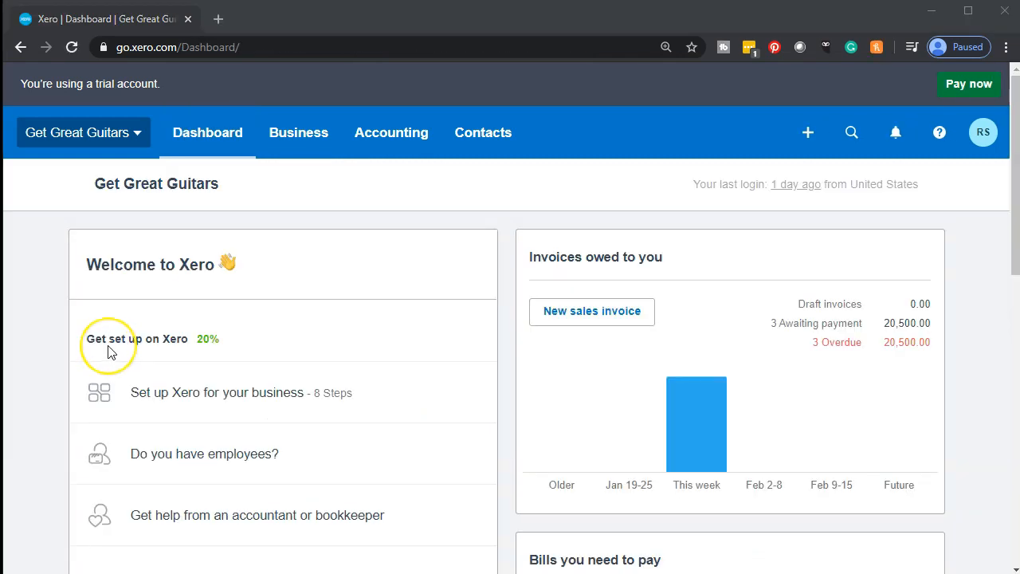
scroll(127, 344, "down", 4)
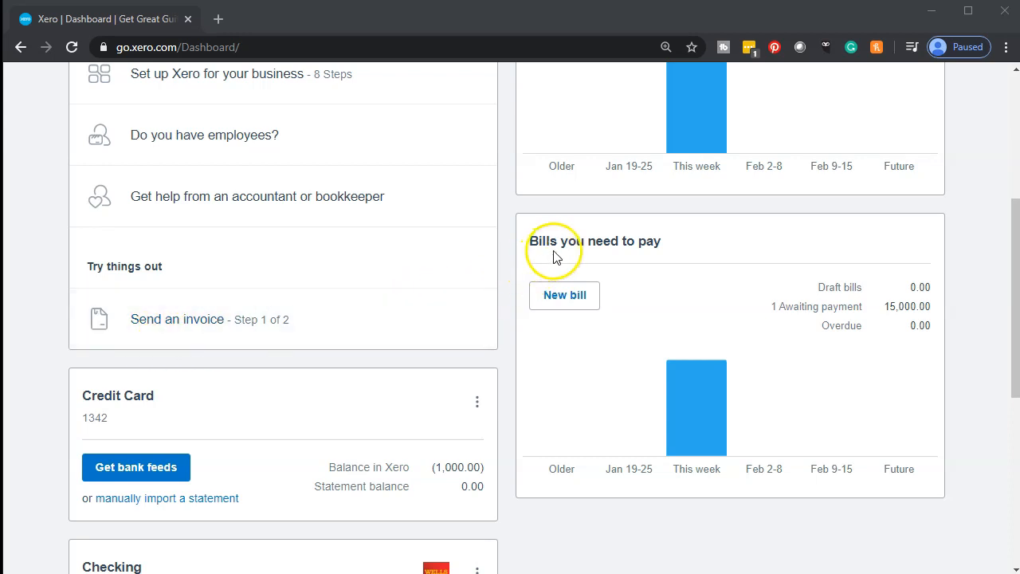
left_click(560, 251)
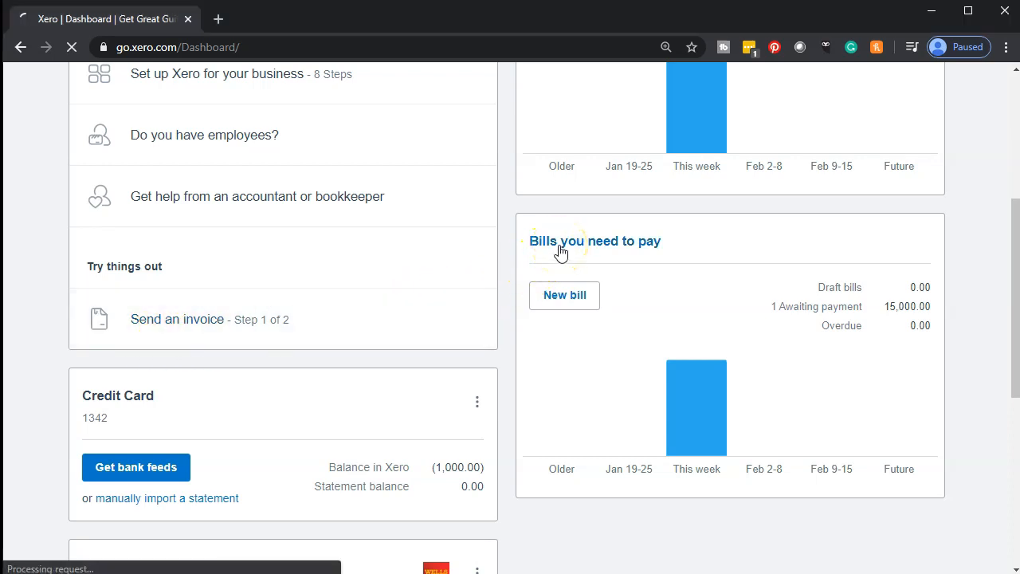
left_click(560, 249)
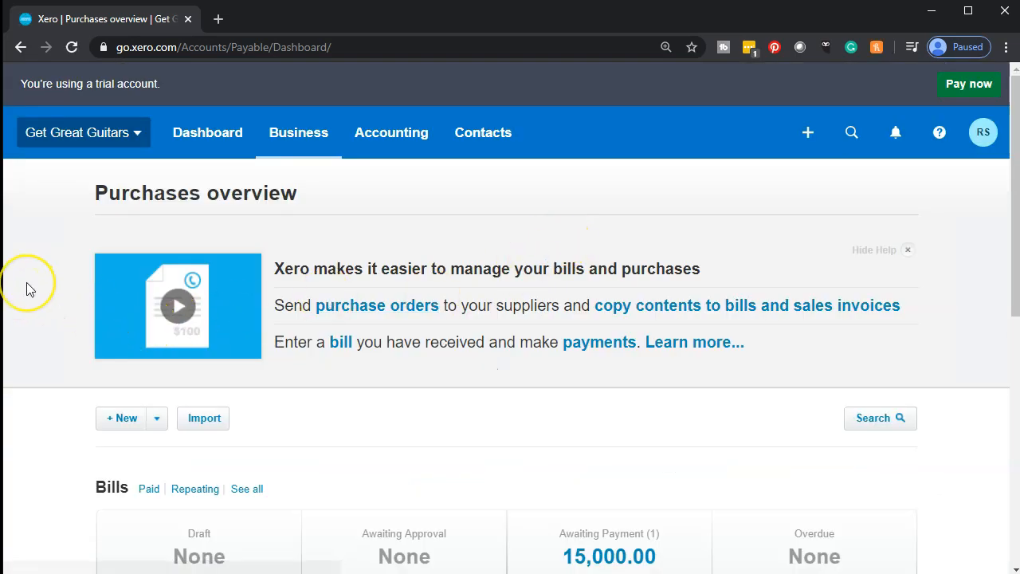
Open the list of approved purchase orders from the purchases overview.
scroll(29, 289, "down", 5)
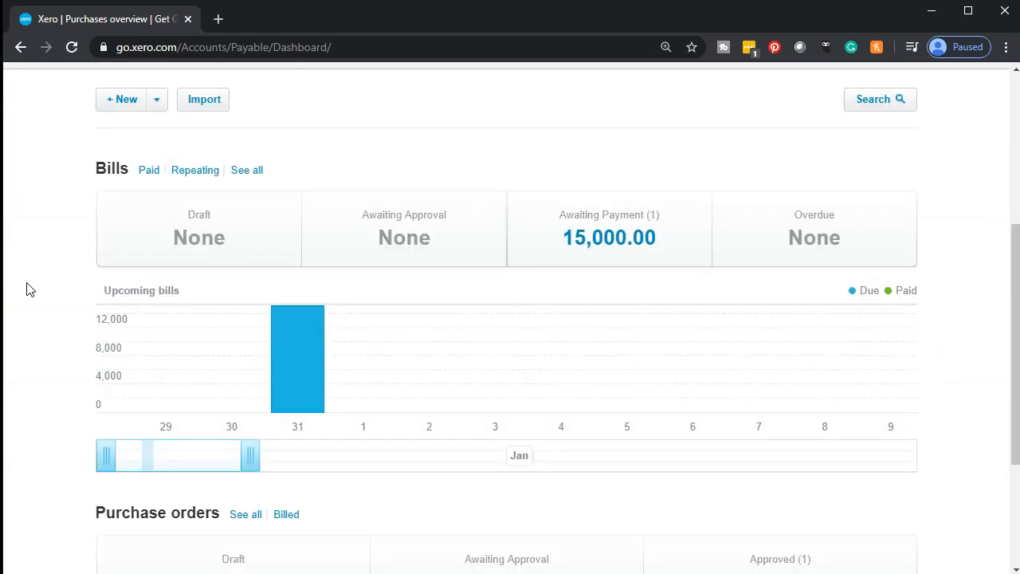
scroll(27, 287, "up", 2)
scroll(80, 244, "down", 3)
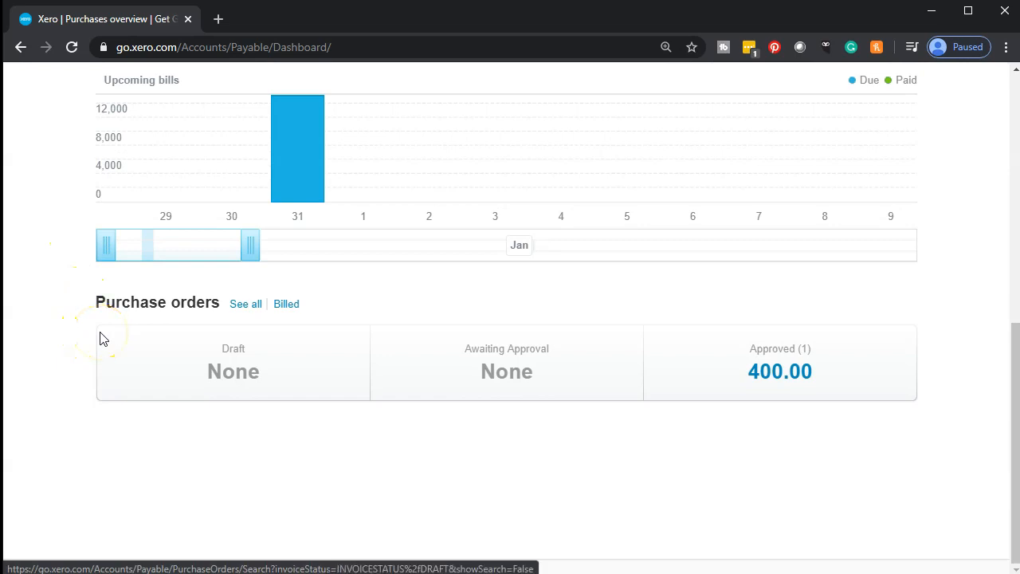
left_click(755, 385)
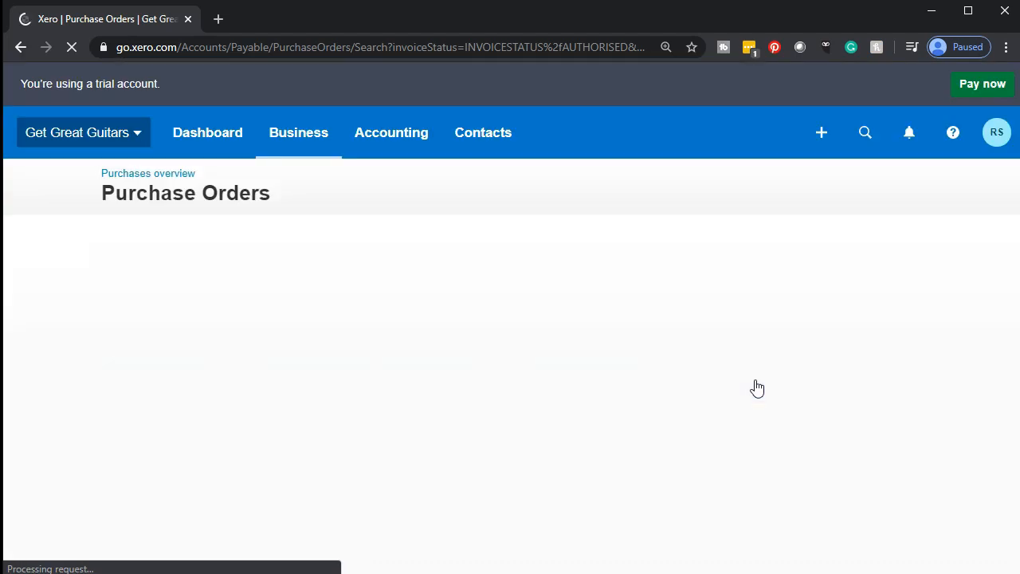